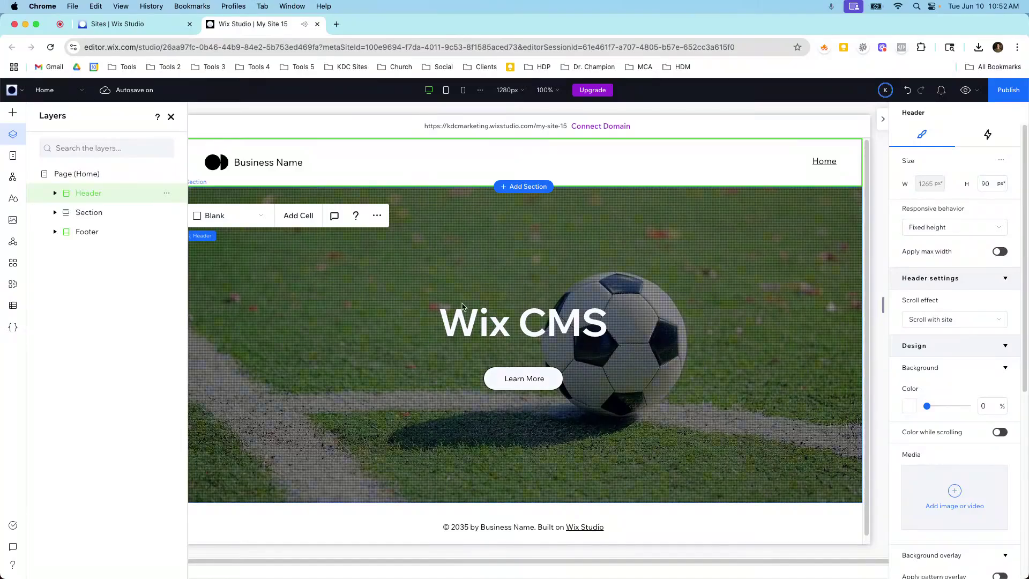
Close the Layers panel, check the soccer hero section, then select the Header
{"action": "left_click", "coordinate": [171, 117]}
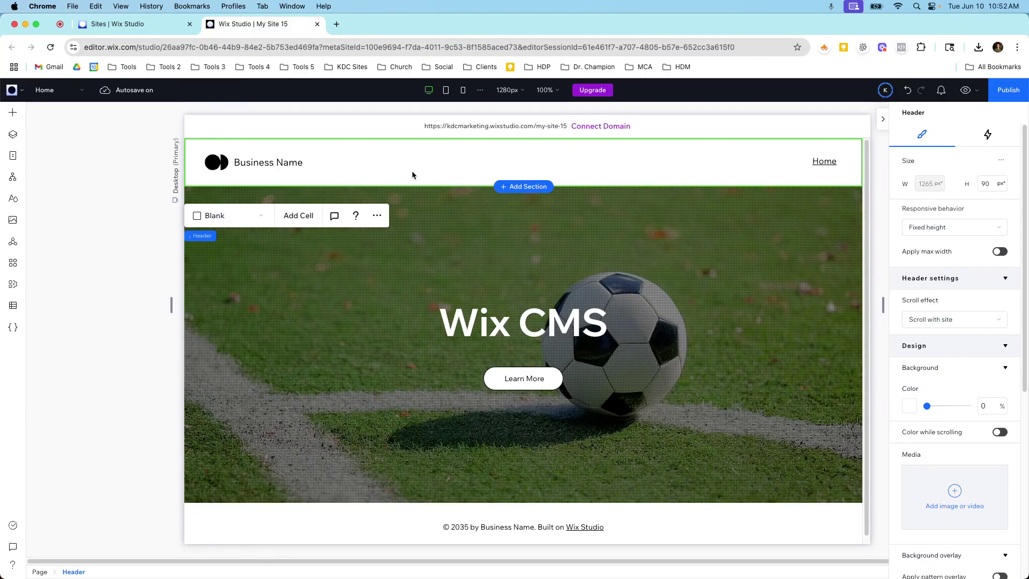
{"action": "left_click", "coordinate": [402, 265]}
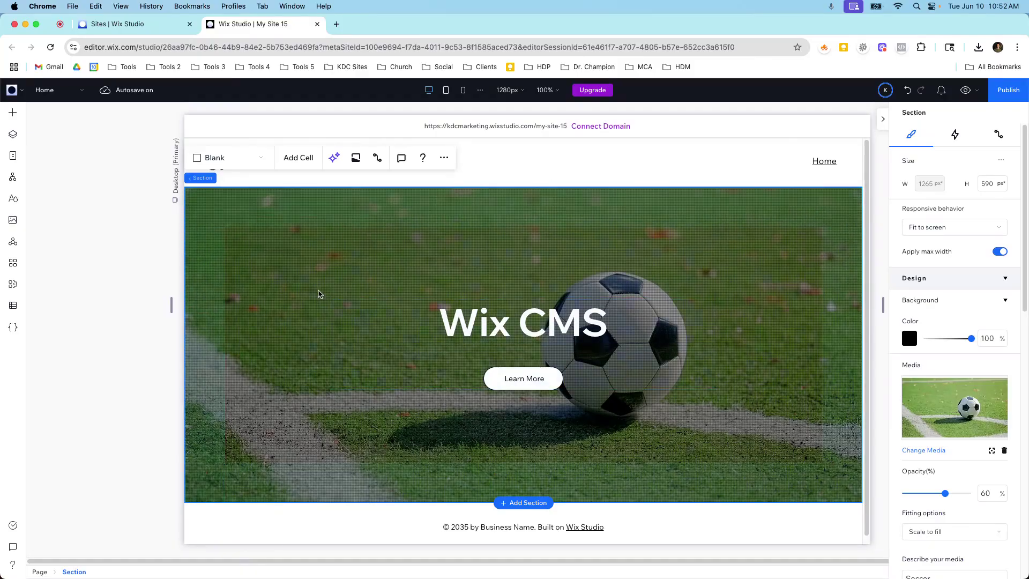
{"action": "left_click", "coordinate": [532, 152]}
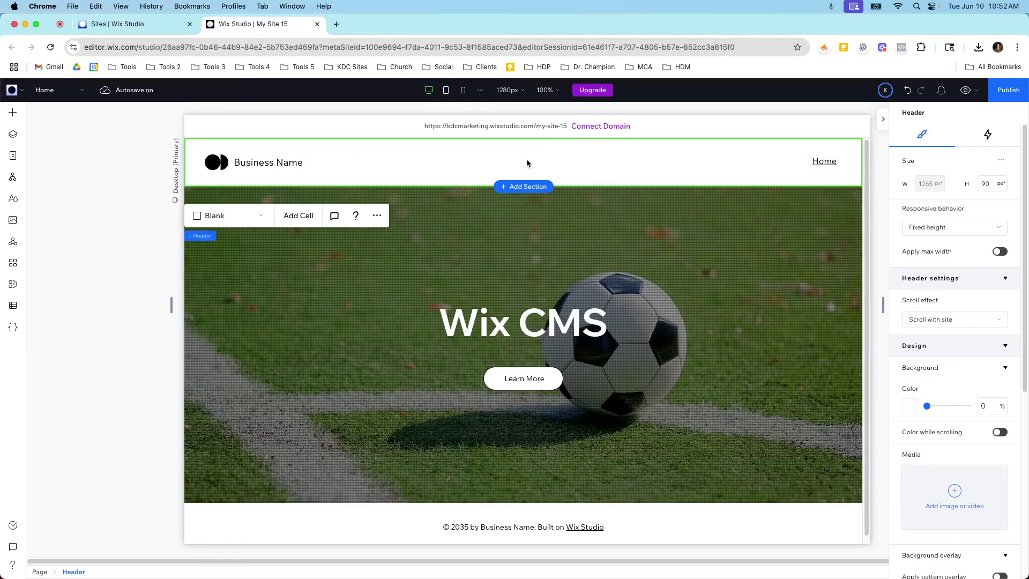
Reopen the Layers panel and bring up the Header's scroll effect choices
{"action": "left_click", "coordinate": [13, 134]}
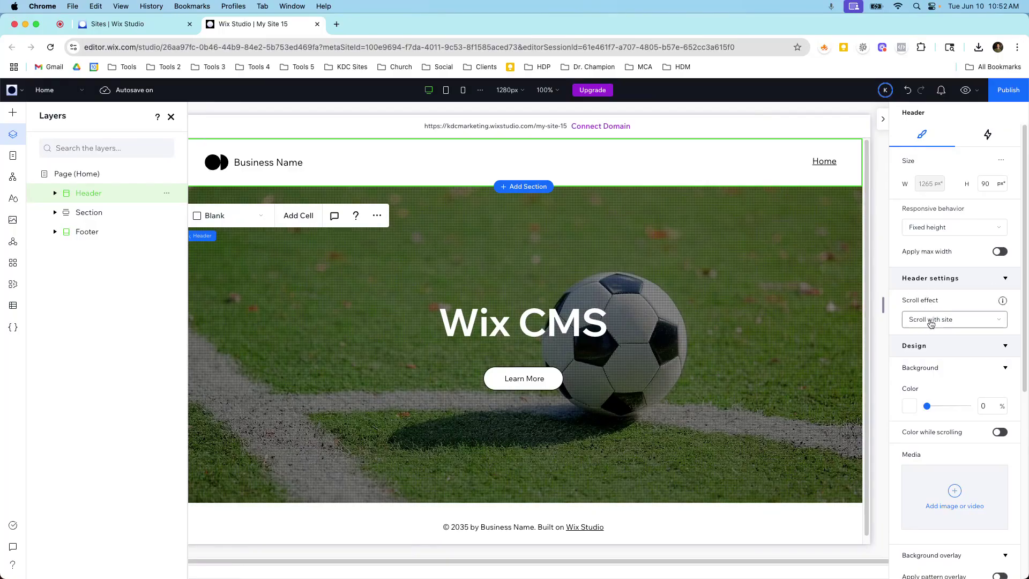
{"action": "left_click", "coordinate": [931, 322]}
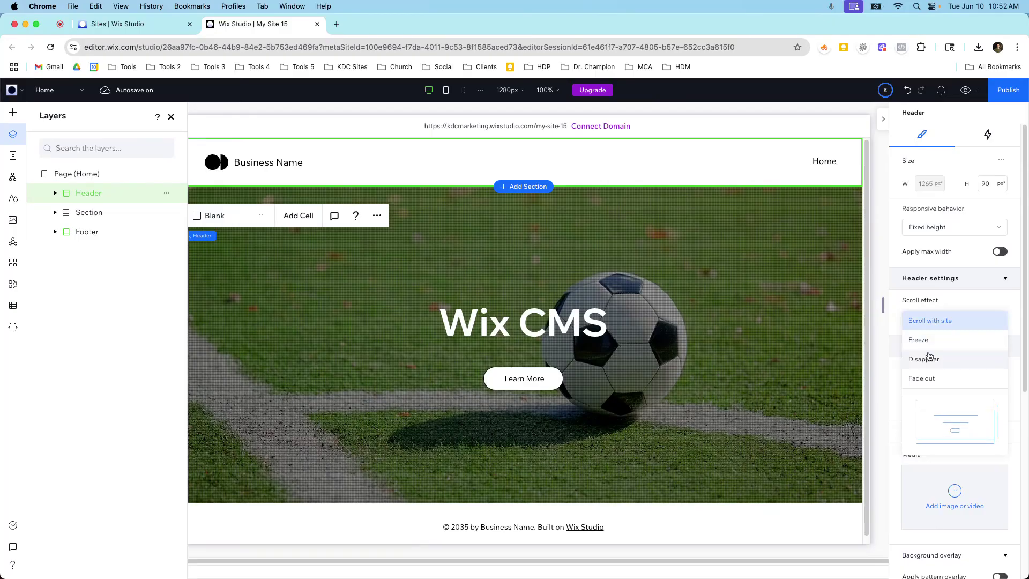
{"action": "left_click", "coordinate": [931, 320]}
{"action": "left_click", "coordinate": [936, 322]}
Set the Header's scroll effect to Fade out with overlap on Next section
{"action": "left_click", "coordinate": [927, 378]}
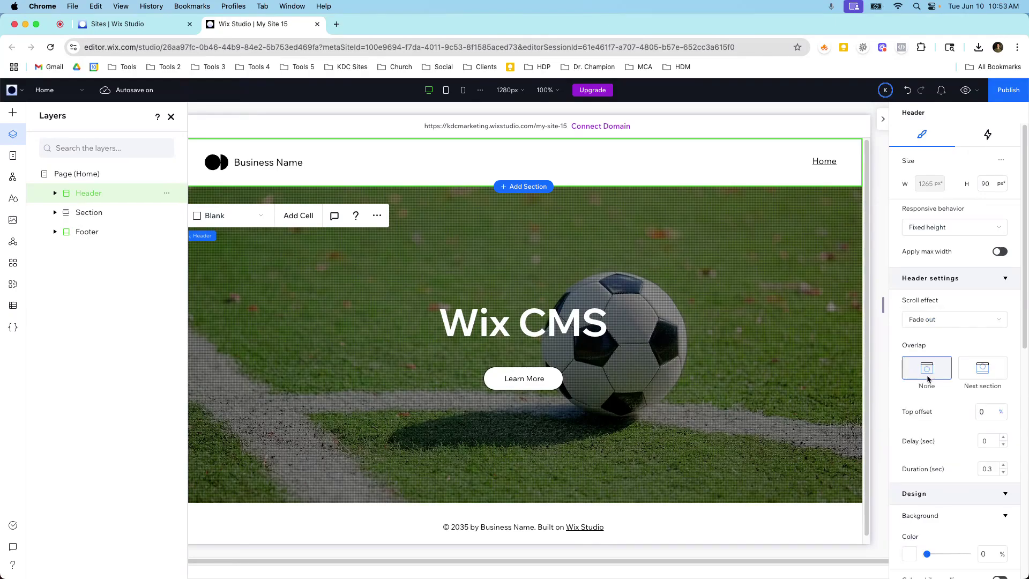
{"action": "left_click", "coordinate": [926, 378]}
{"action": "left_click", "coordinate": [979, 377]}
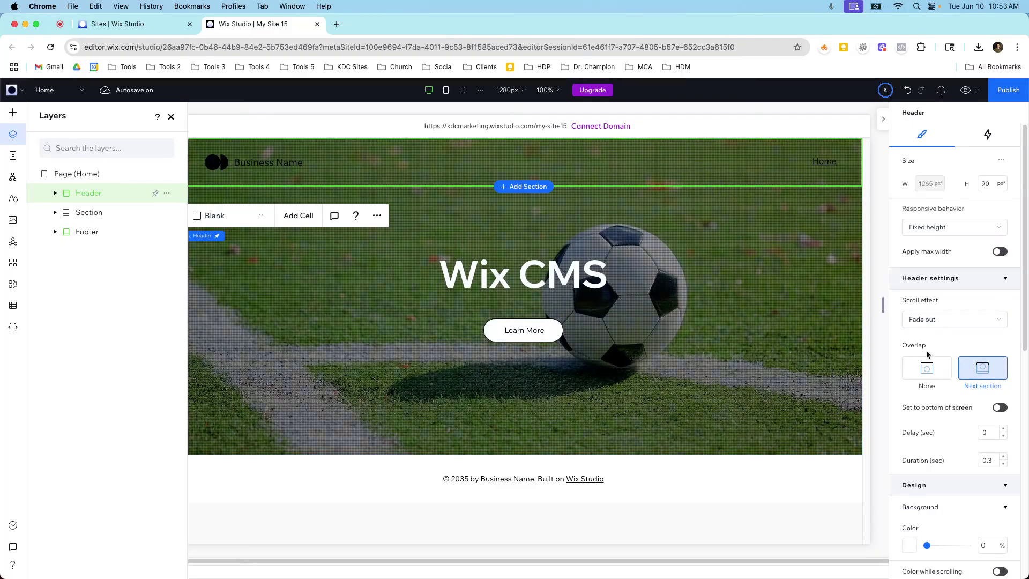
Try the Disappear and Freeze scroll effects, then revert the Header to Scroll with site
{"action": "left_click", "coordinate": [930, 323]}
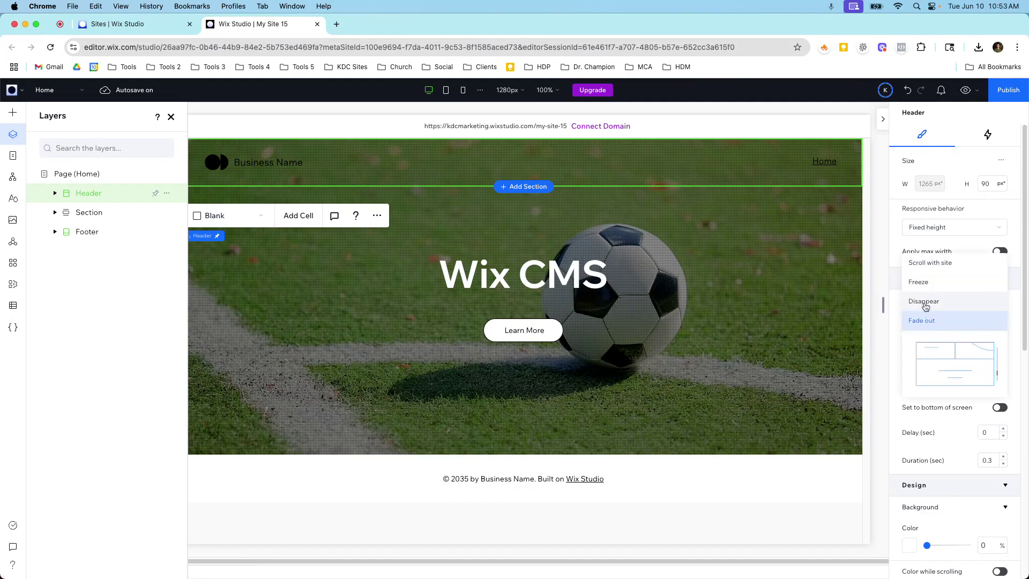
{"action": "left_click", "coordinate": [924, 301]}
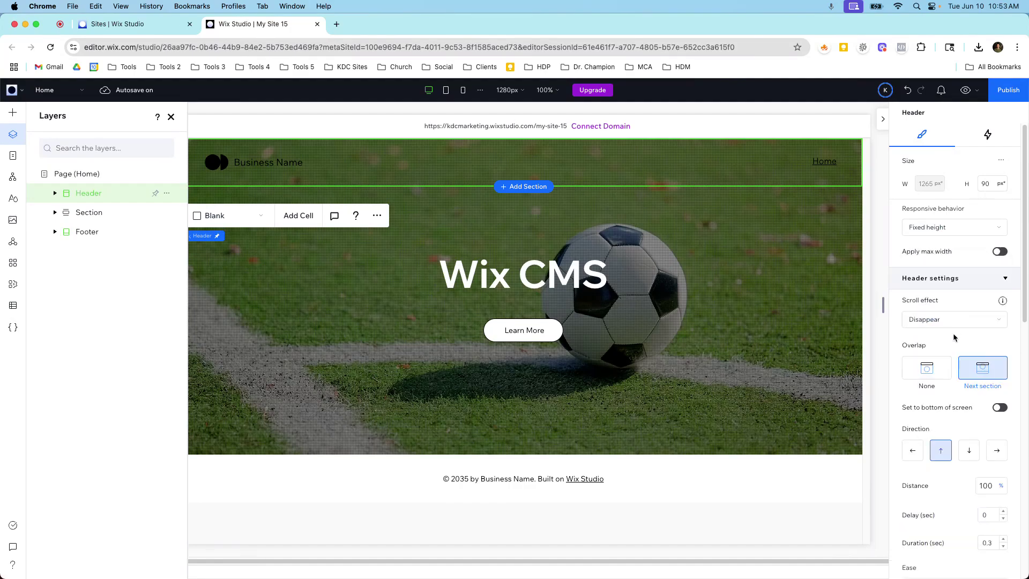
{"action": "left_click", "coordinate": [948, 321]}
{"action": "left_click", "coordinate": [933, 309]}
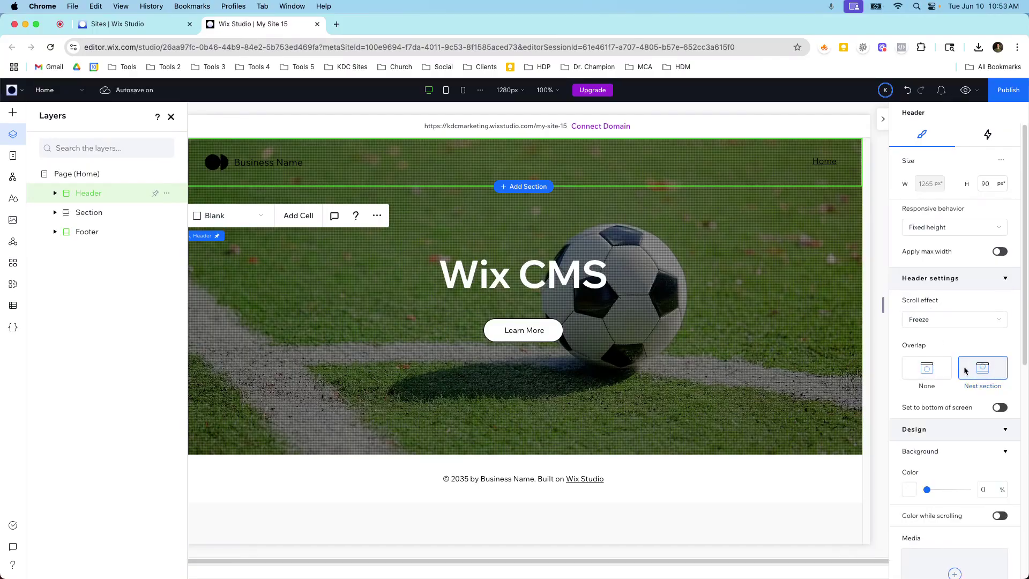
{"action": "left_click", "coordinate": [950, 325]}
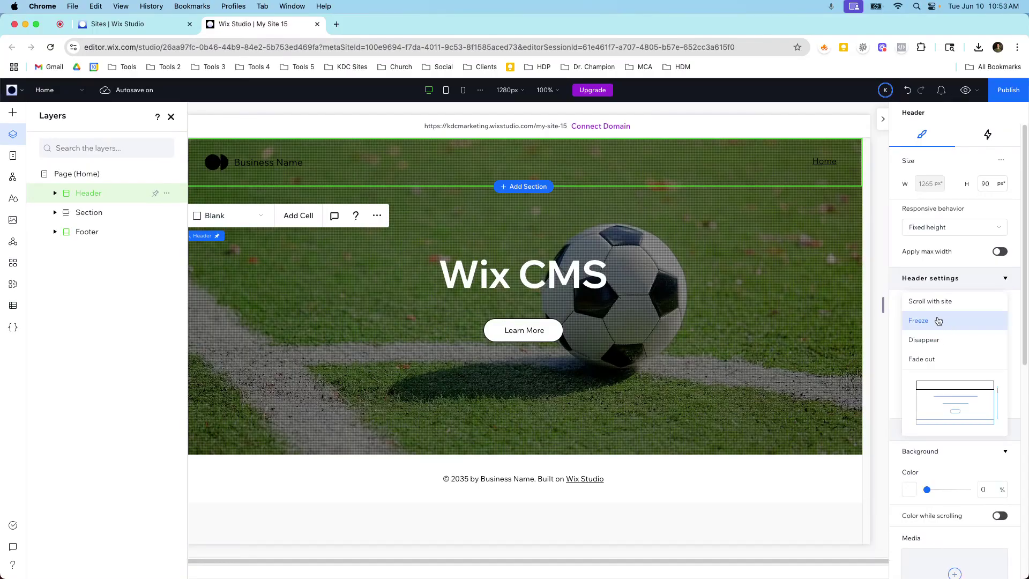
{"action": "left_click", "coordinate": [933, 303]}
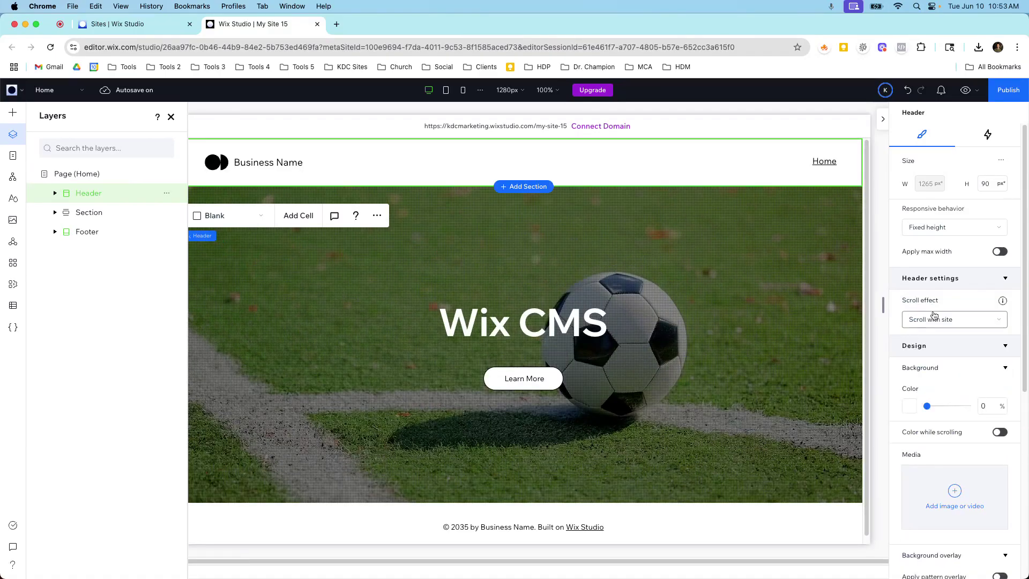
Close Layers, test Freeze and Disappear with Next section overlap, ending on Fade out
{"action": "left_click", "coordinate": [171, 117]}
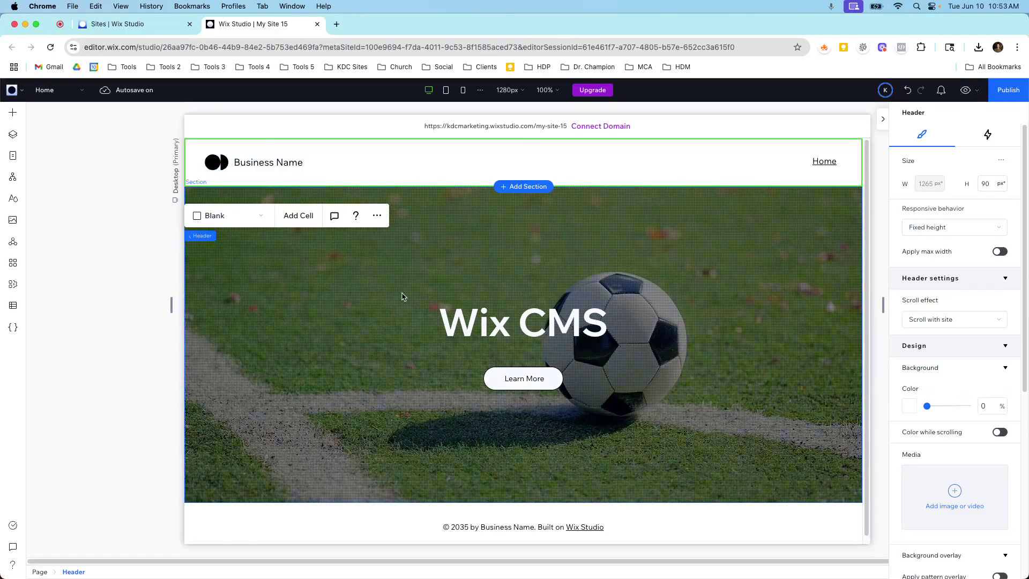
{"action": "left_click", "coordinate": [929, 320]}
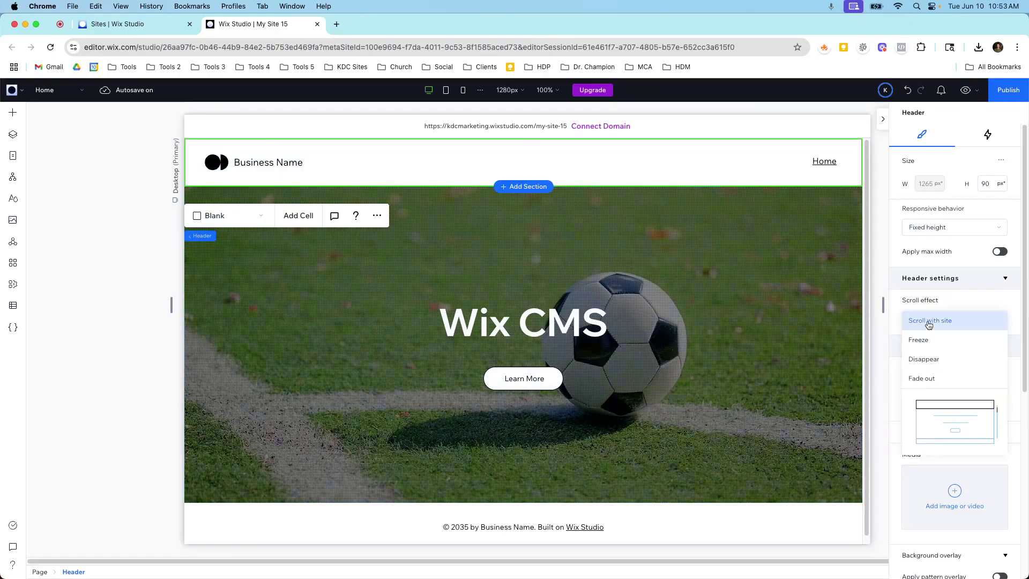
{"action": "left_click", "coordinate": [926, 339]}
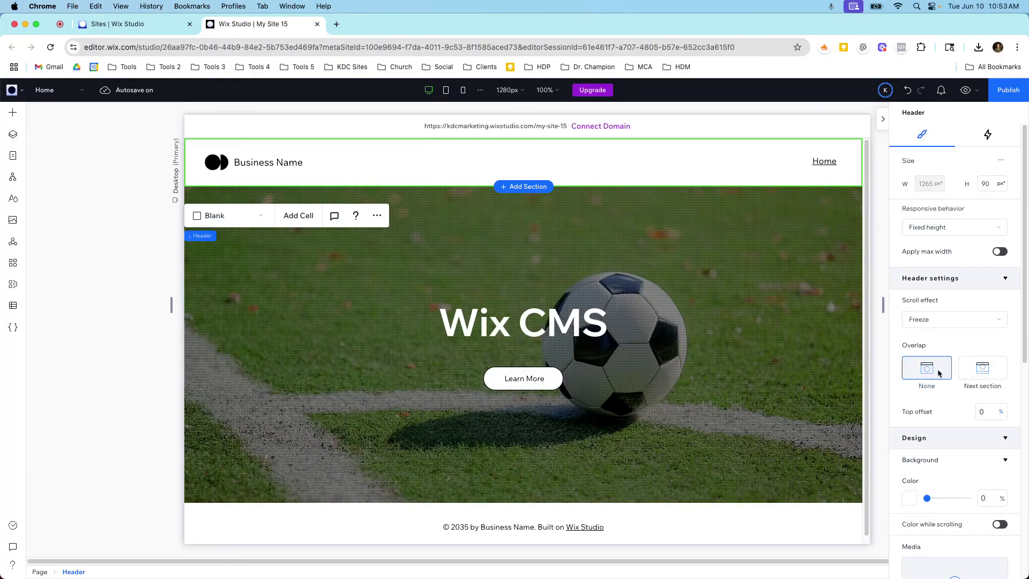
{"action": "left_click", "coordinate": [974, 369]}
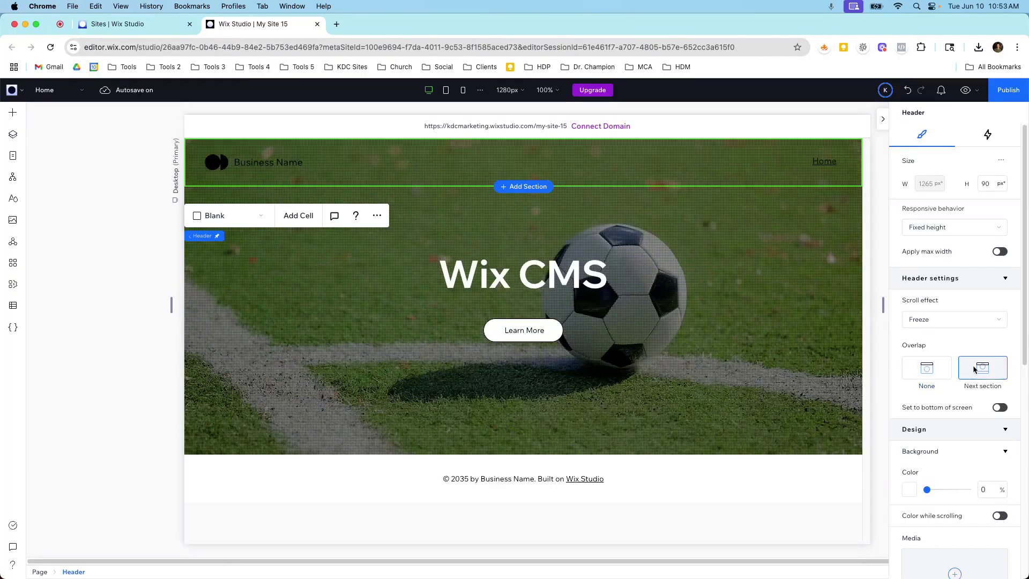
{"action": "left_click", "coordinate": [934, 321]}
{"action": "left_click", "coordinate": [934, 339]}
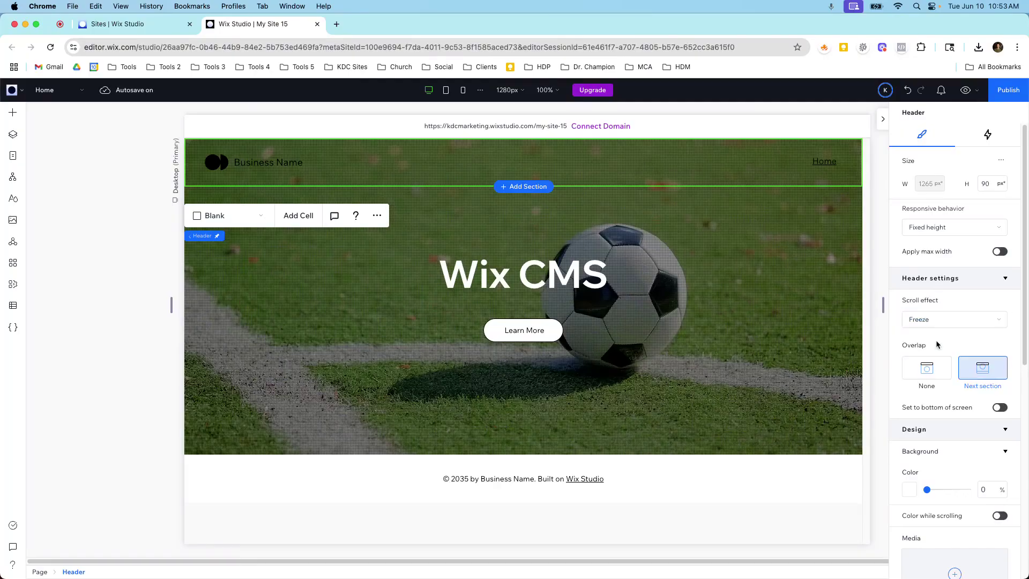
{"action": "left_click", "coordinate": [940, 368]}
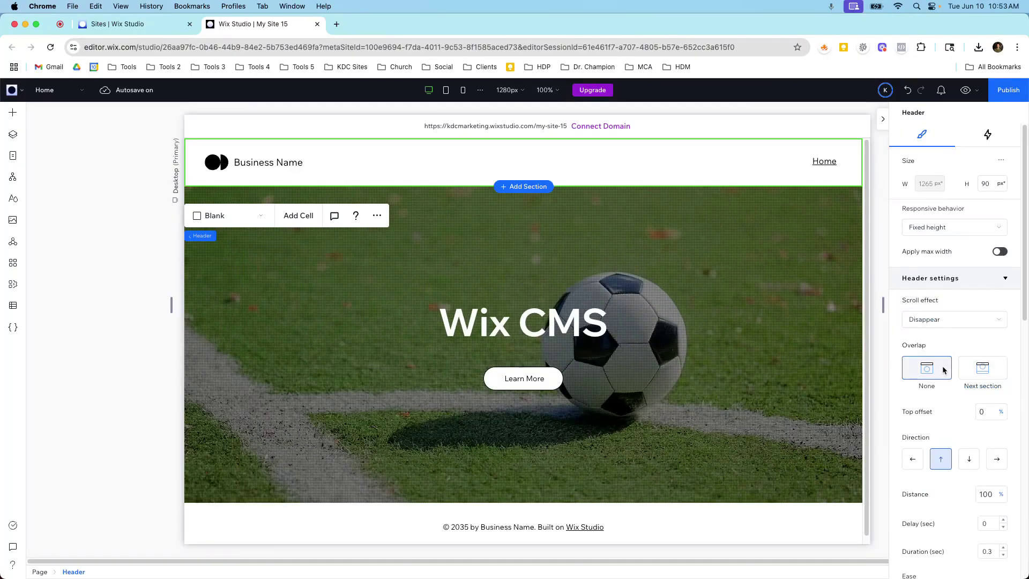
{"action": "left_click", "coordinate": [979, 370]}
{"action": "left_click", "coordinate": [936, 320]}
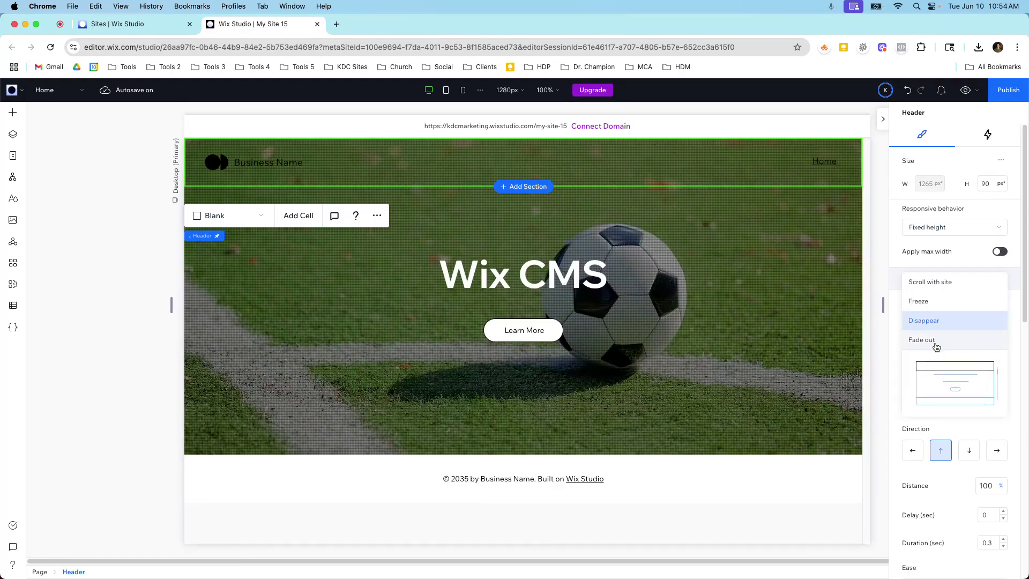
{"action": "left_click", "coordinate": [935, 342]}
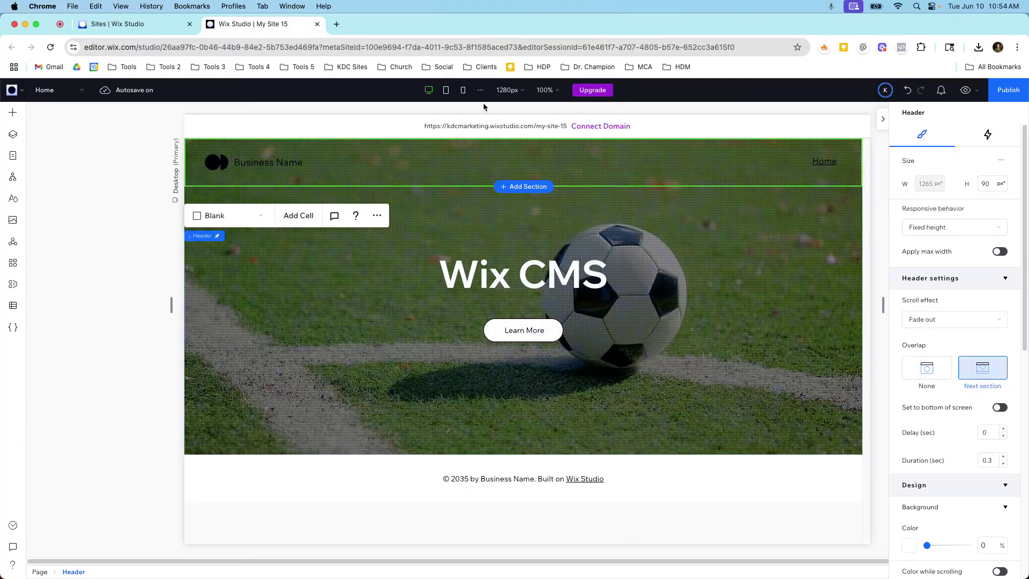
{"action": "left_click", "coordinate": [464, 91]}
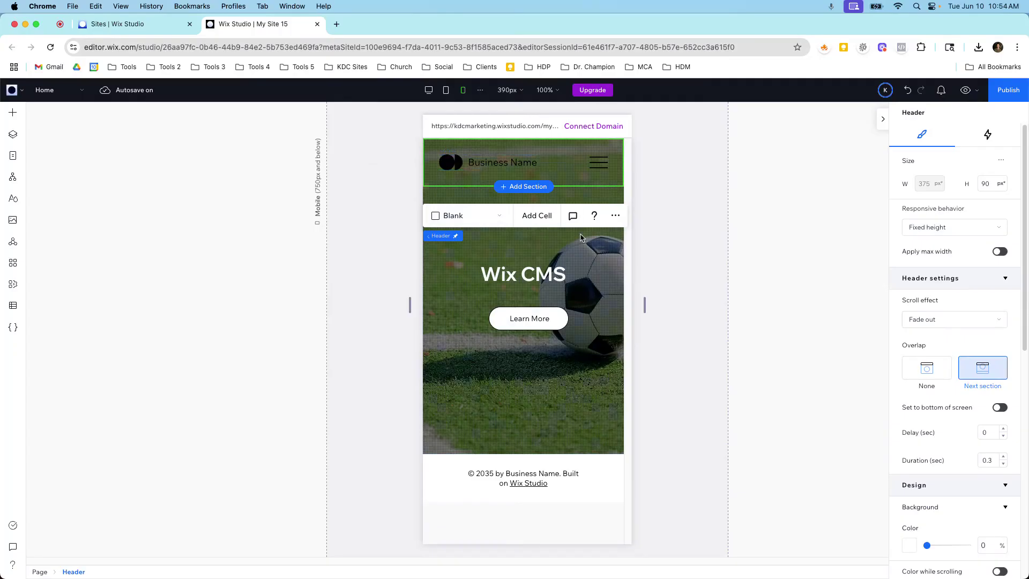
{"action": "left_click", "coordinate": [445, 90]}
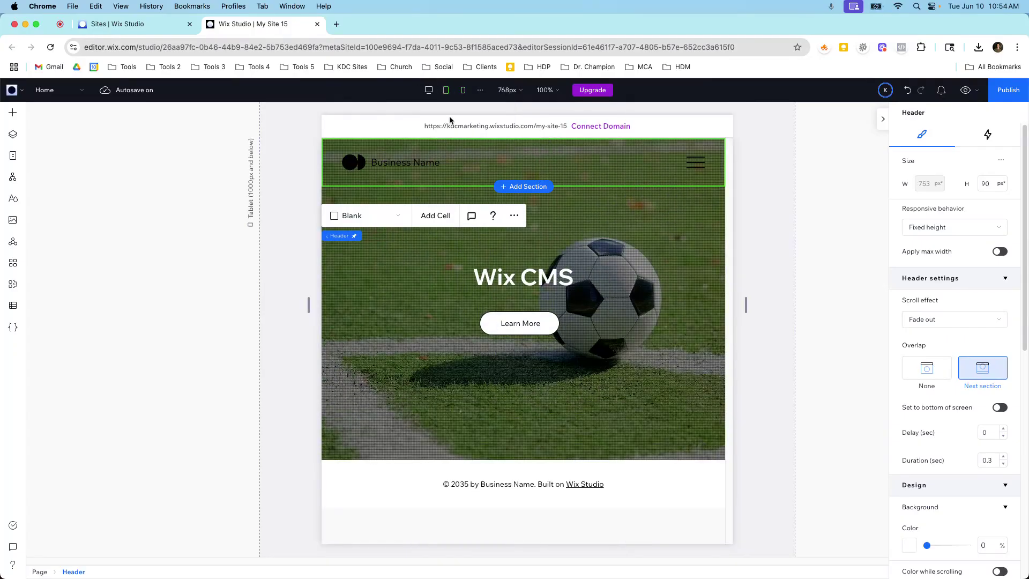
{"action": "left_click", "coordinate": [428, 89]}
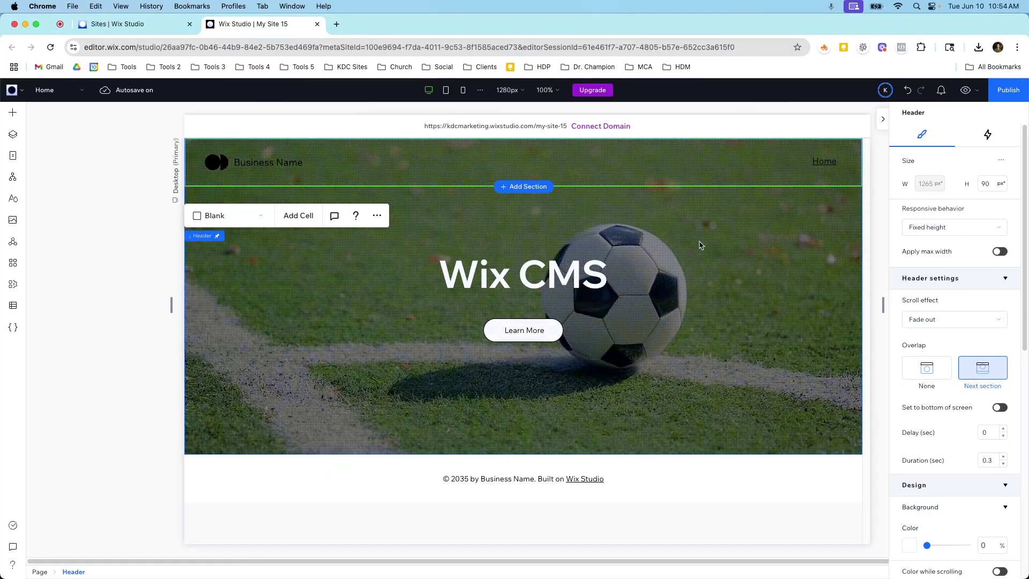
Open the Layers panel and set the Header's scroll effect to Scroll with site
{"action": "left_click", "coordinate": [13, 134]}
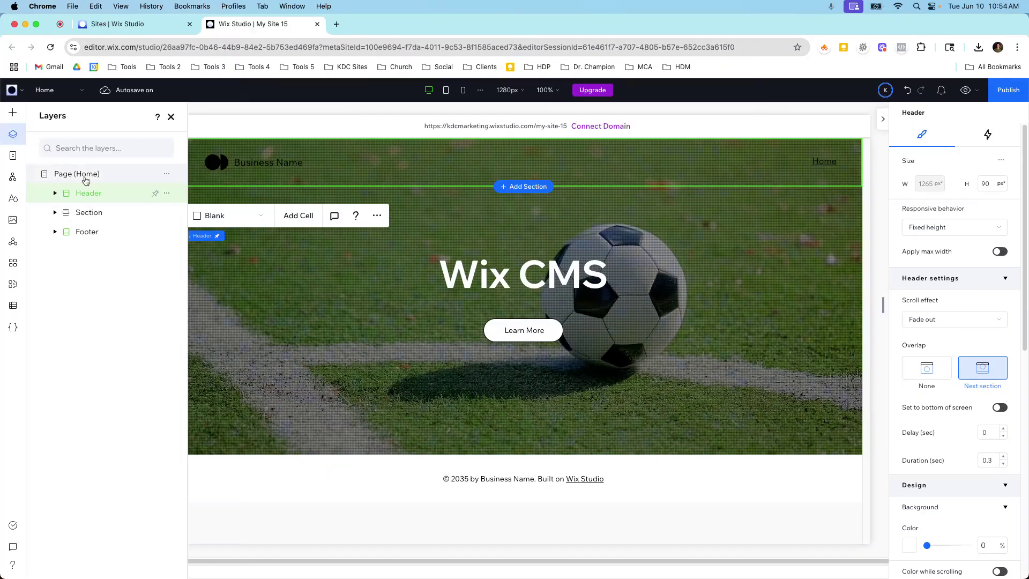
{"action": "left_click", "coordinate": [922, 321]}
{"action": "left_click", "coordinate": [923, 264]}
{"action": "scroll", "coordinate": [941, 370], "scroll_direction": "down", "scroll_amount": 4}
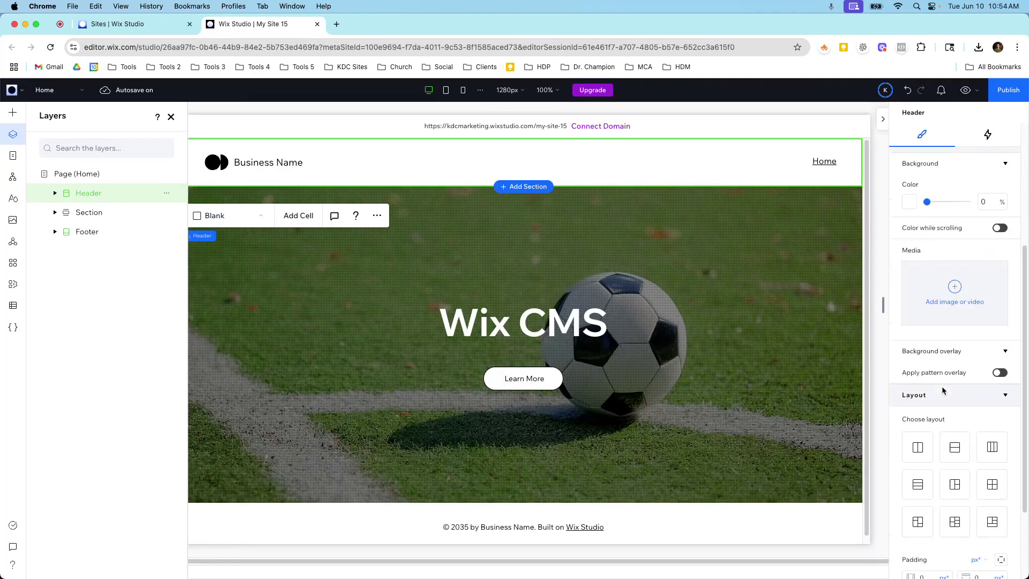
{"action": "scroll", "coordinate": [939, 382], "scroll_direction": "up", "scroll_amount": 4}
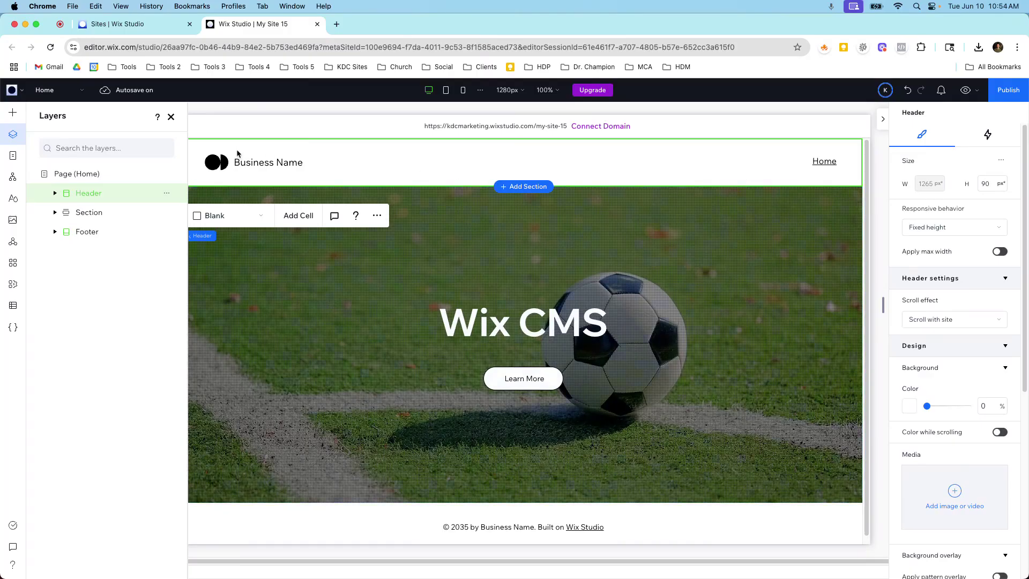
Switch the Header back to Fade out with overlap on Next section
{"action": "left_click", "coordinate": [944, 321]}
{"action": "left_click", "coordinate": [942, 375]}
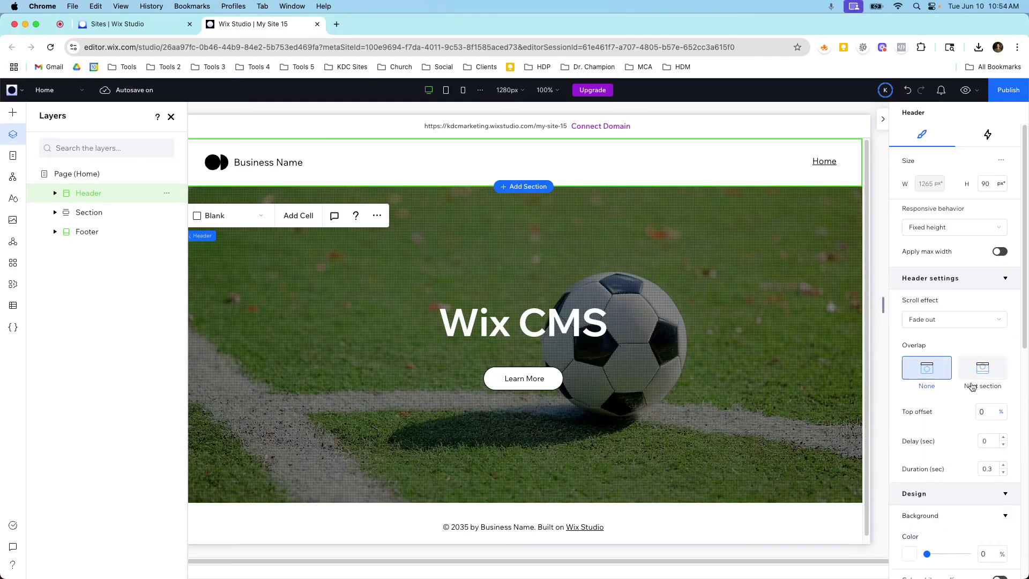
{"action": "left_click", "coordinate": [975, 380]}
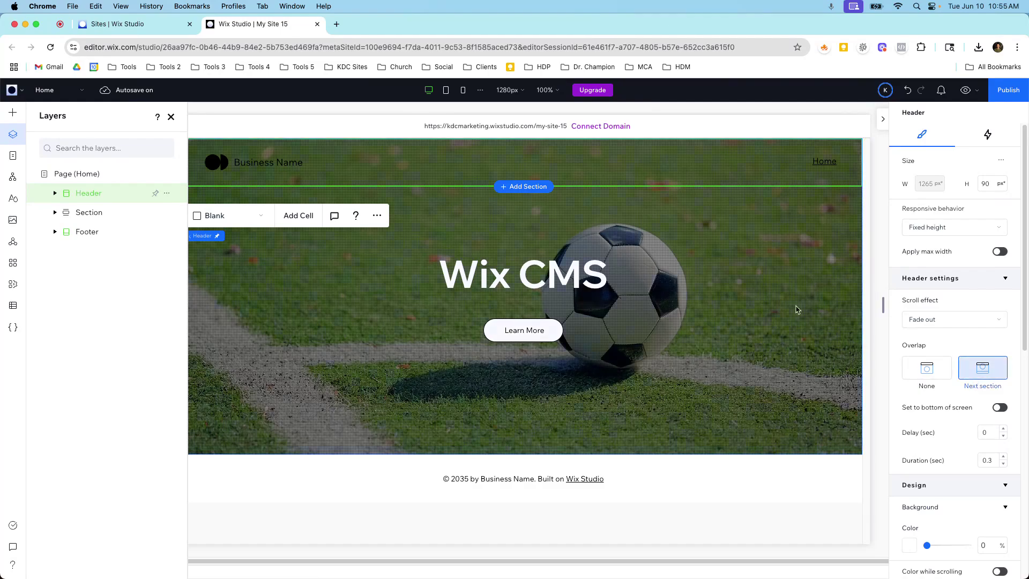
{"action": "left_click", "coordinate": [450, 95]}
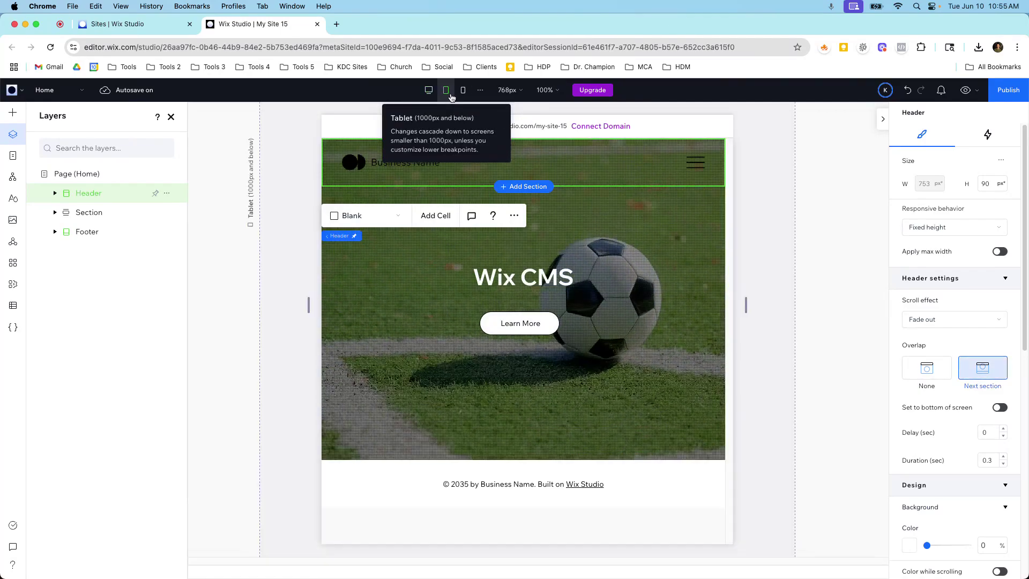
{"action": "left_click", "coordinate": [464, 91]}
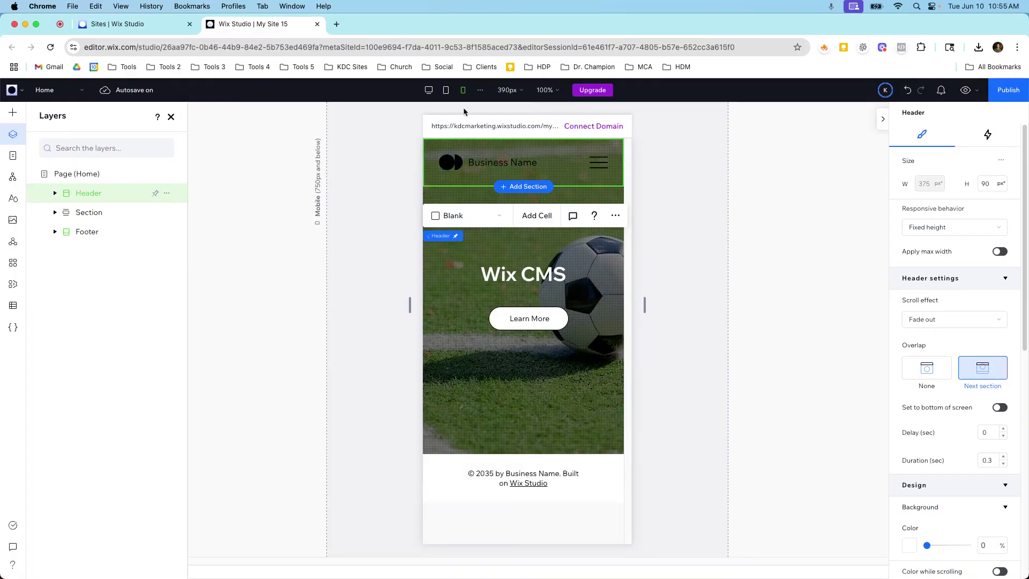
{"action": "left_click", "coordinate": [431, 91]}
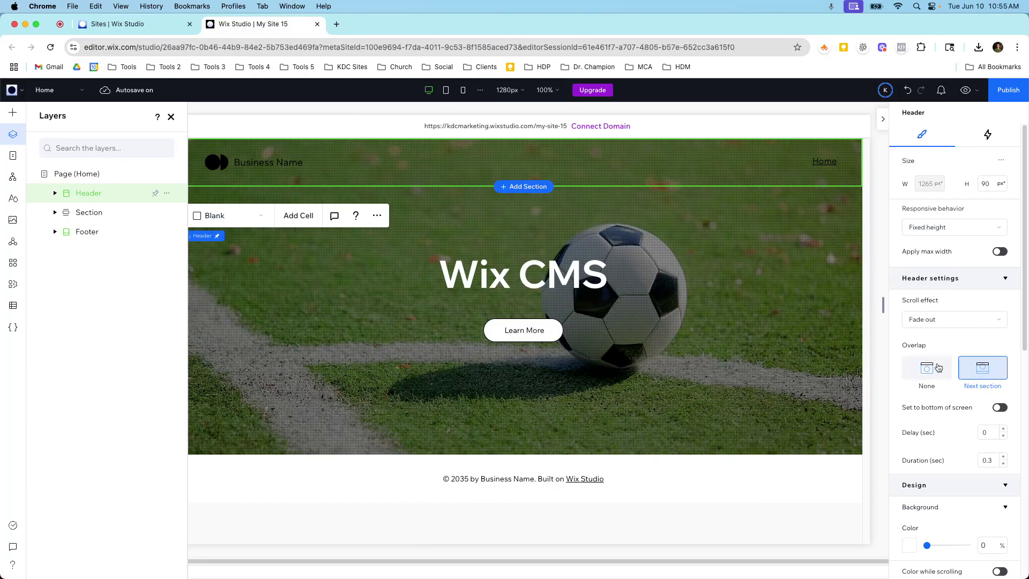
{"action": "left_click", "coordinate": [978, 375]}
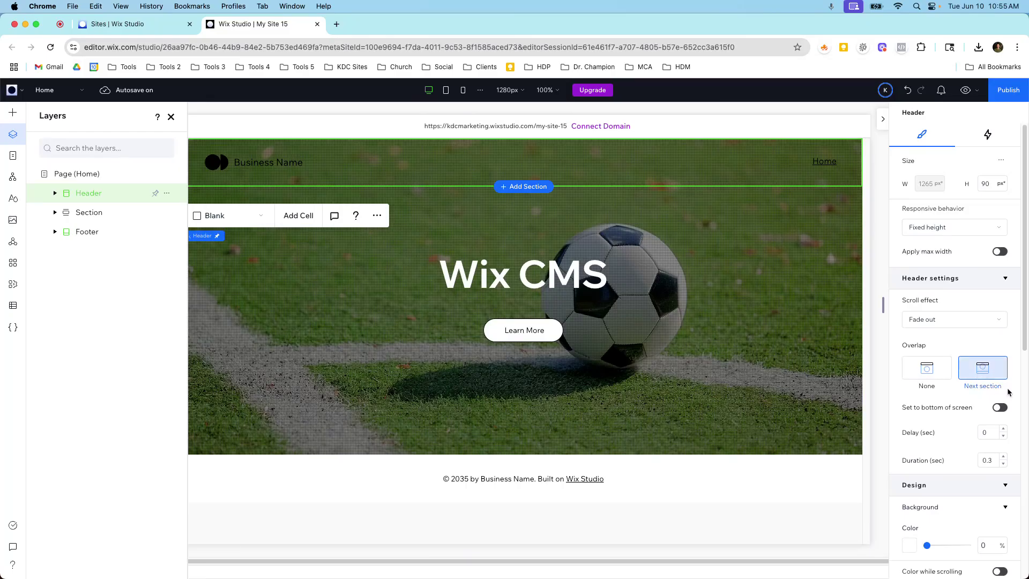